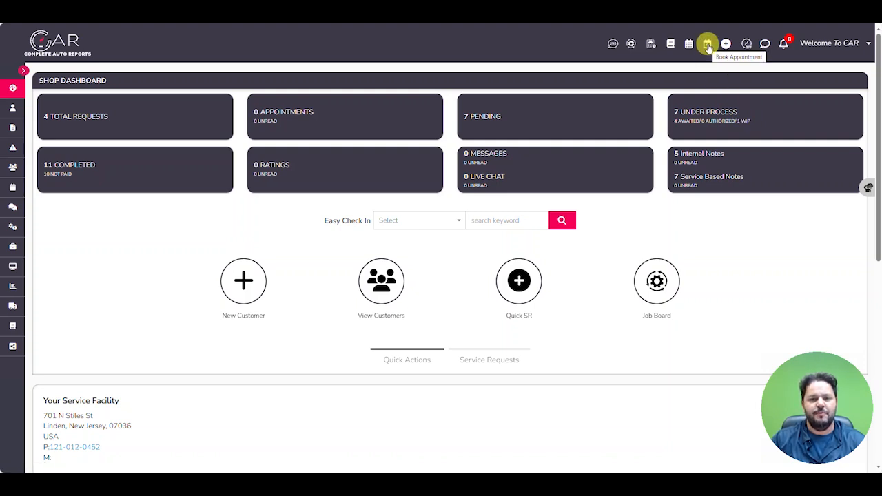
# Start booking a new customer appointment.
pyautogui.click(708, 45)
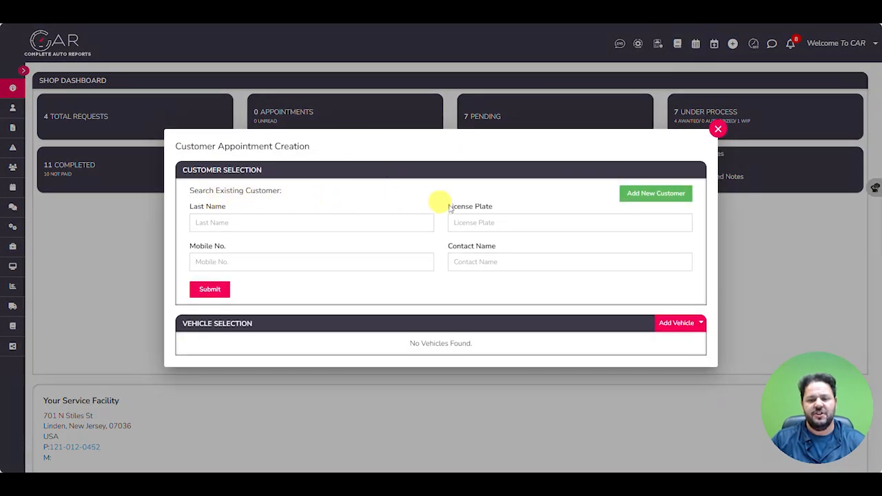
pyautogui.click(644, 197)
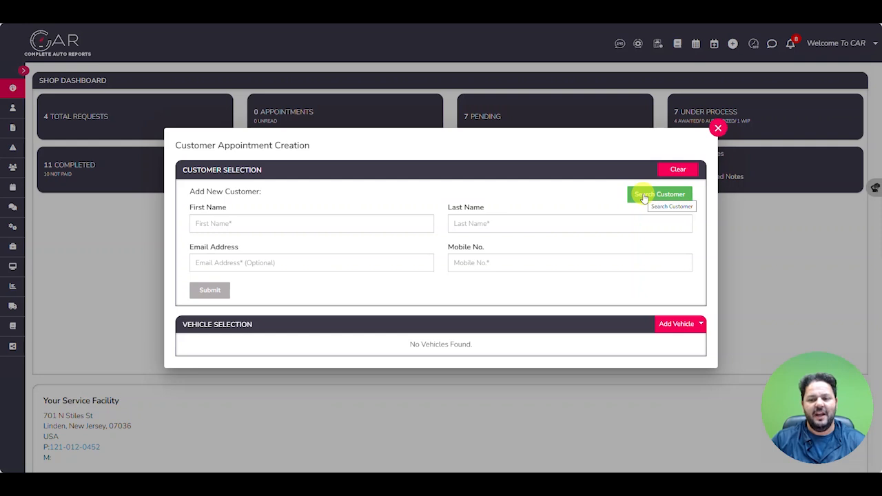
pyautogui.click(287, 224)
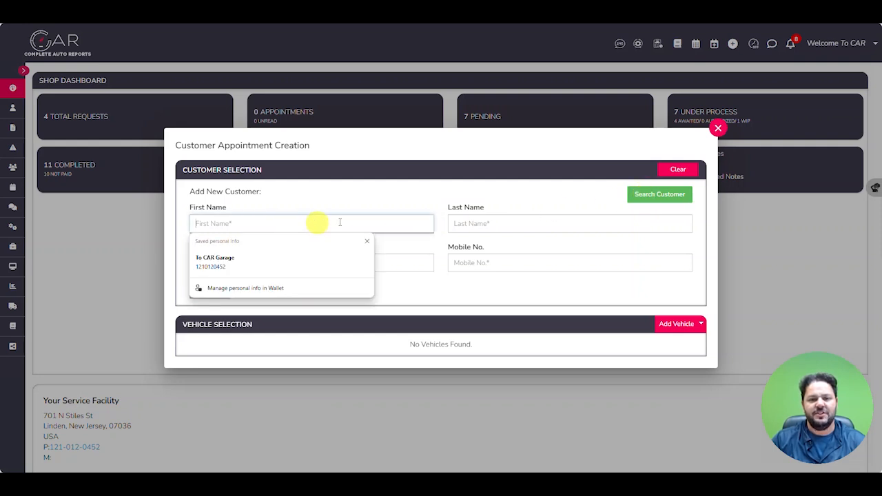
pyautogui.click(473, 223)
pyautogui.click(324, 264)
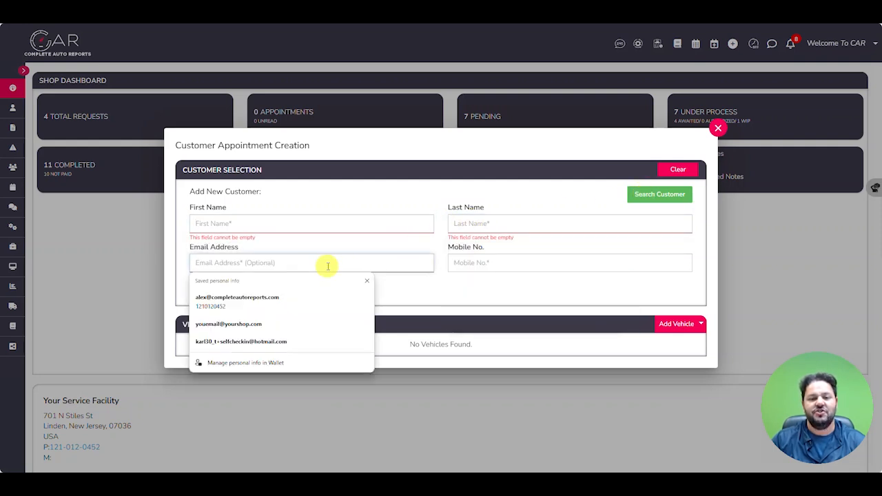
pyautogui.click(484, 268)
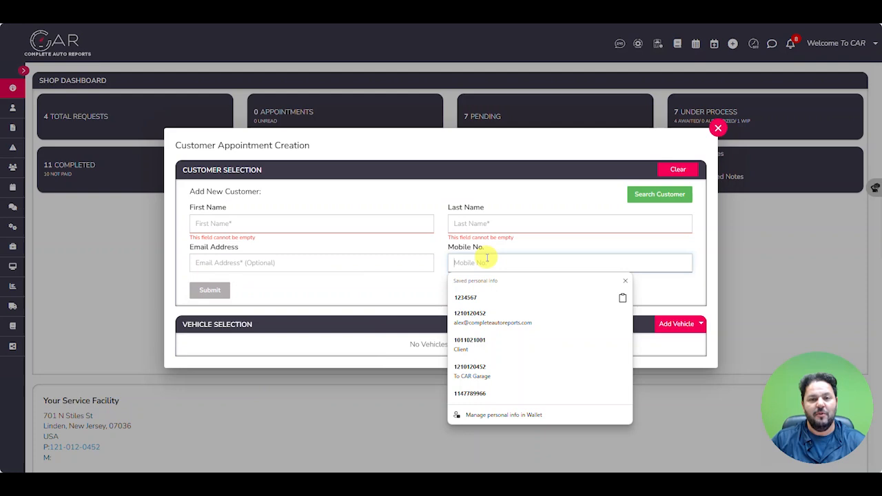
pyautogui.click(376, 293)
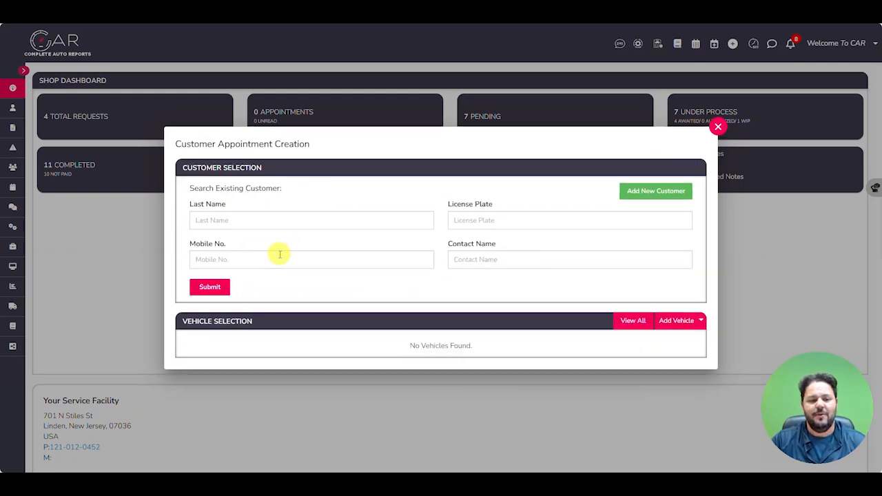
# Search existing customers by partial mobile number and select the self check-in client for the appointment.
pyautogui.click(280, 256)
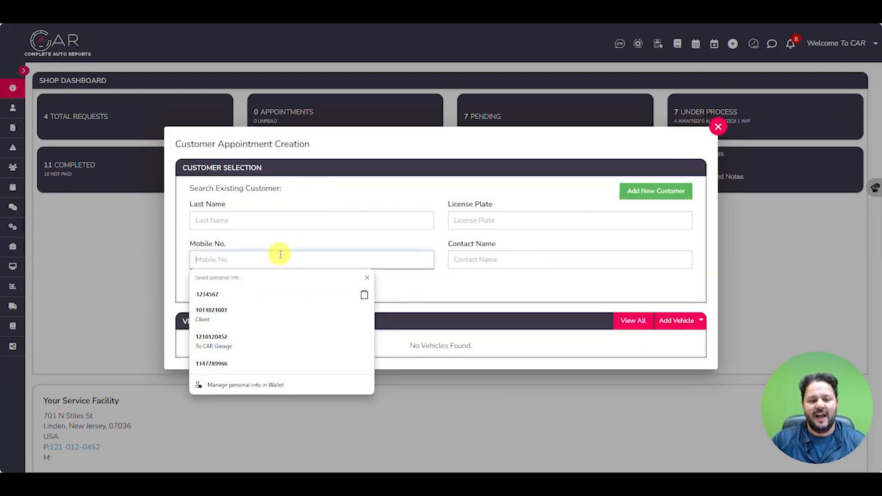
pyautogui.write('100-1__-____')
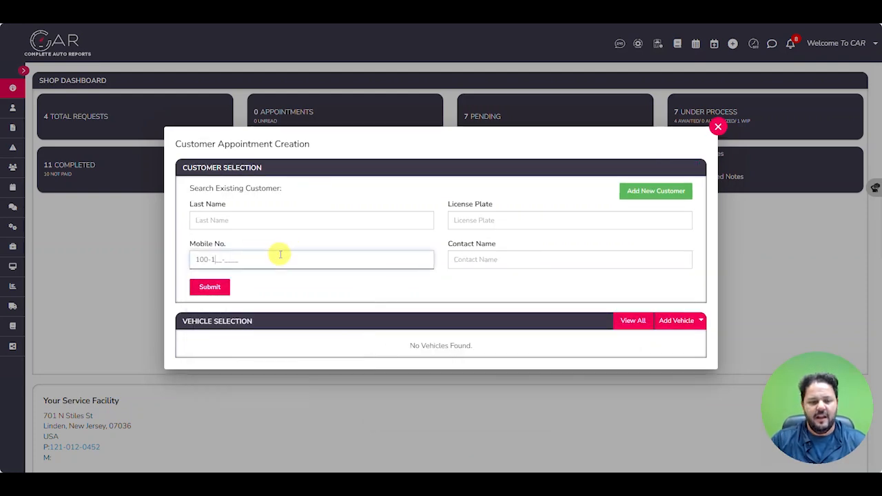
pyautogui.click(209, 286)
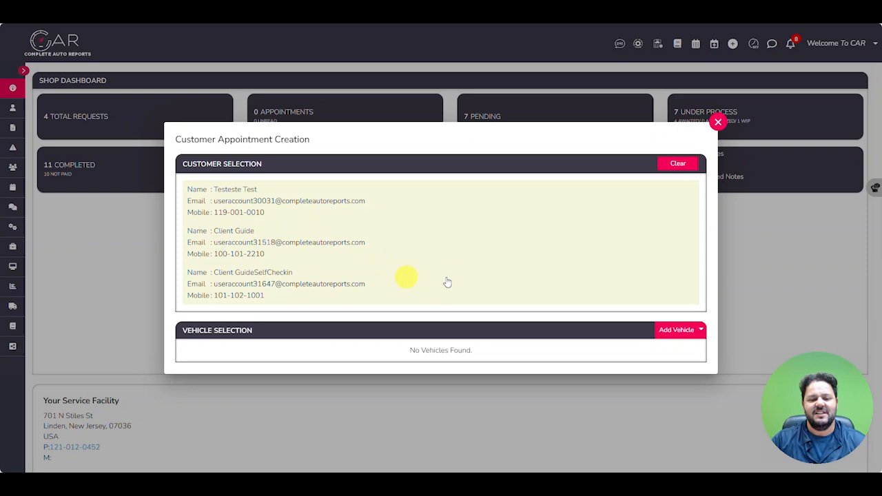
pyautogui.click(471, 277)
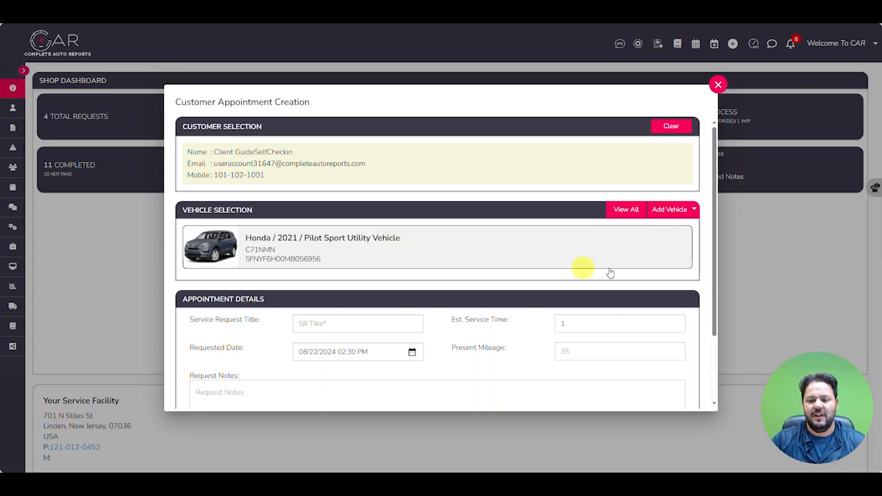
pyautogui.click(679, 211)
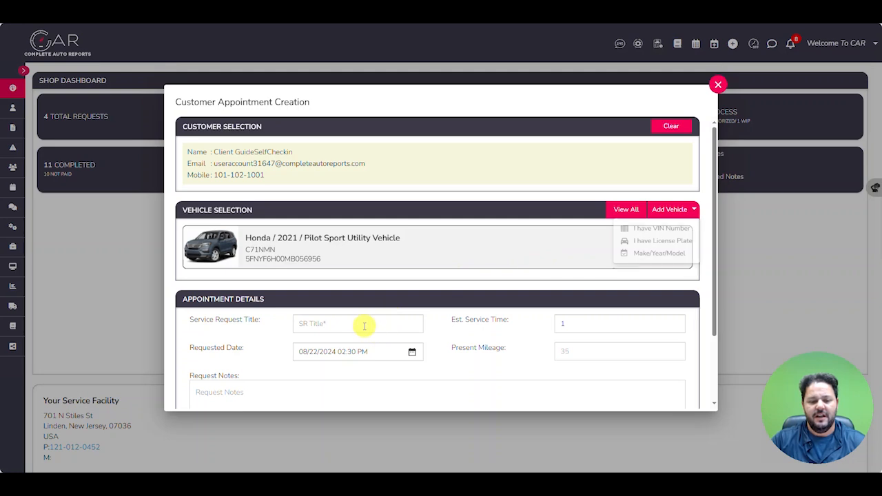
pyautogui.scroll(-2, 356, 317)
pyautogui.moveTo(286, 175); pyautogui.dragTo(287, 170)
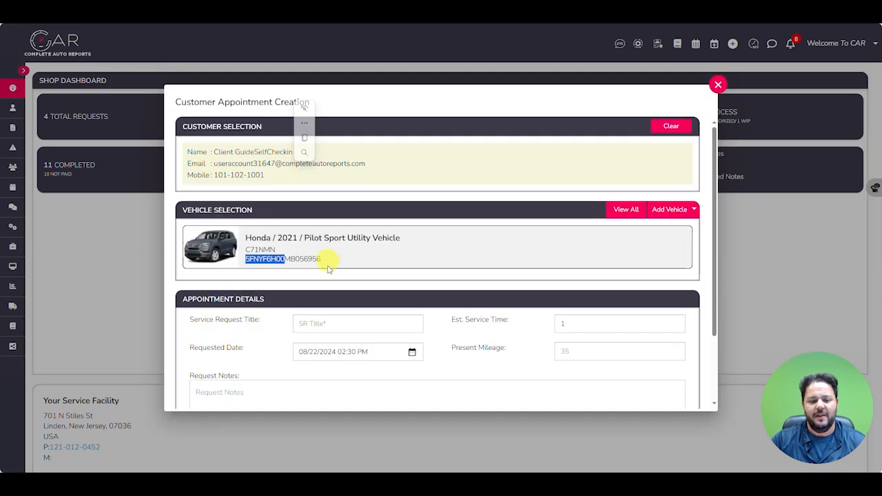
# Title the service request "Service" and set its requested date to 08/26/2024 12:30 PM.
pyautogui.click(332, 322)
pyautogui.scroll(-2, 331, 317)
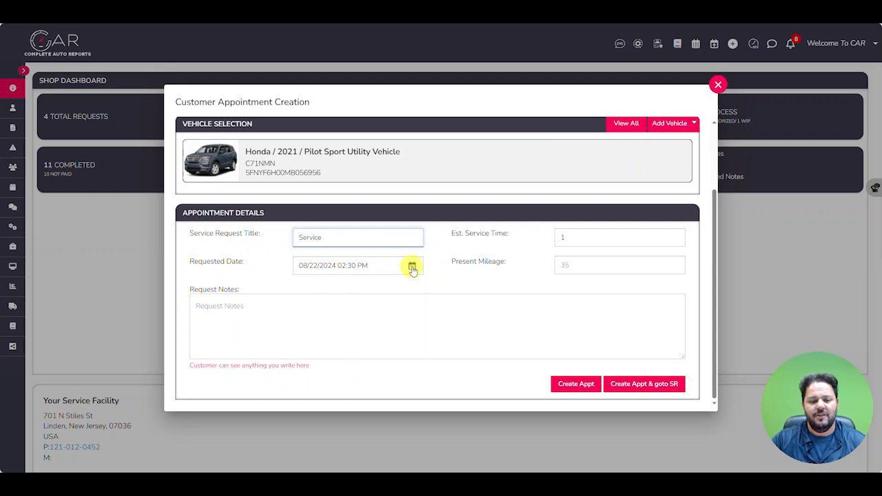
pyautogui.click(411, 265)
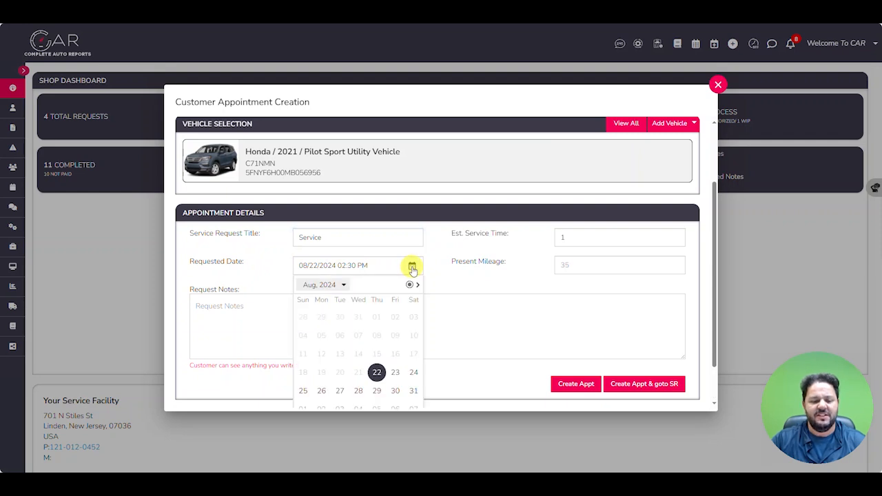
pyautogui.click(321, 391)
pyautogui.scroll(-1, 352, 271)
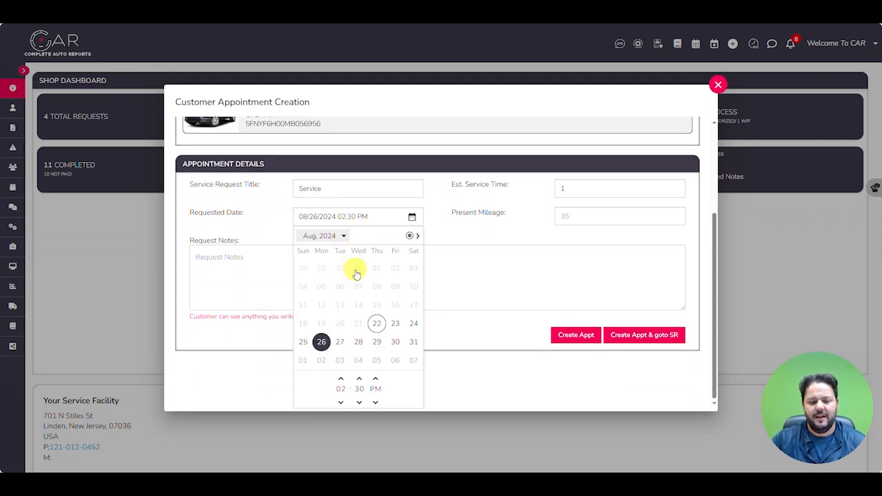
pyautogui.click(340, 403)
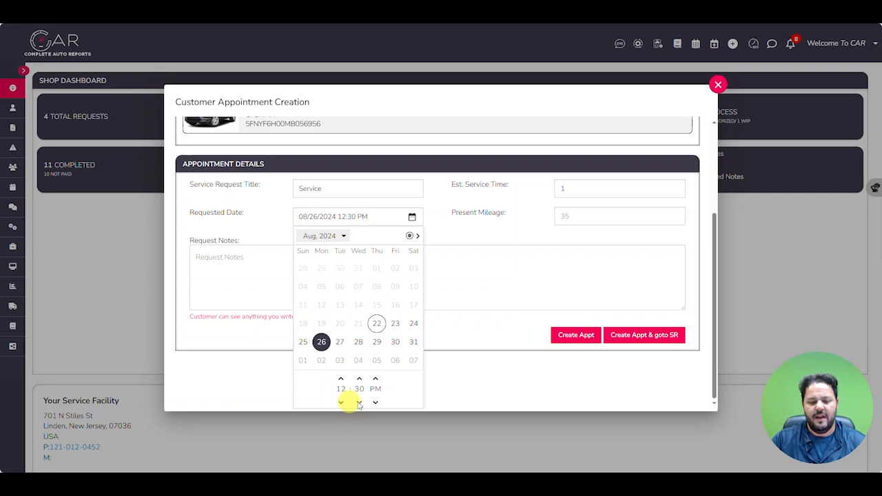
pyautogui.click(483, 275)
# Set the present mileage to 35 and enter "LOF, RoT," as the request notes.
pyautogui.click(585, 266)
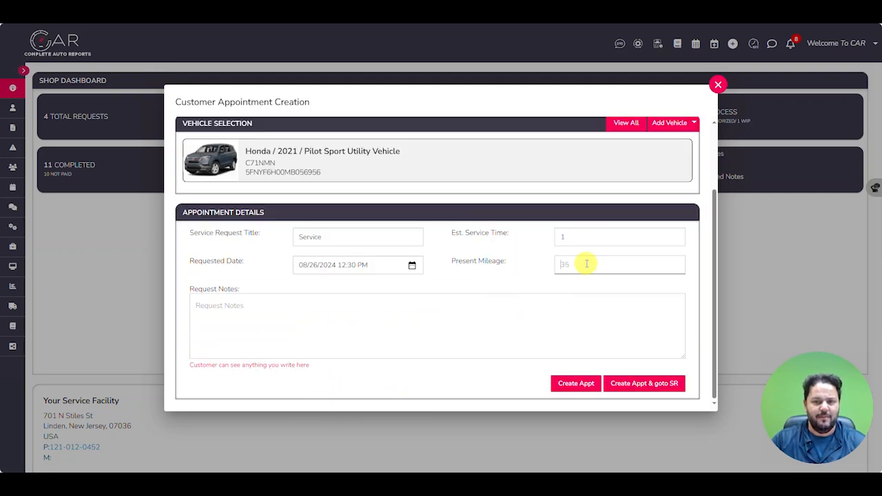
pyautogui.moveTo(585, 266); pyautogui.dragTo(557, 273)
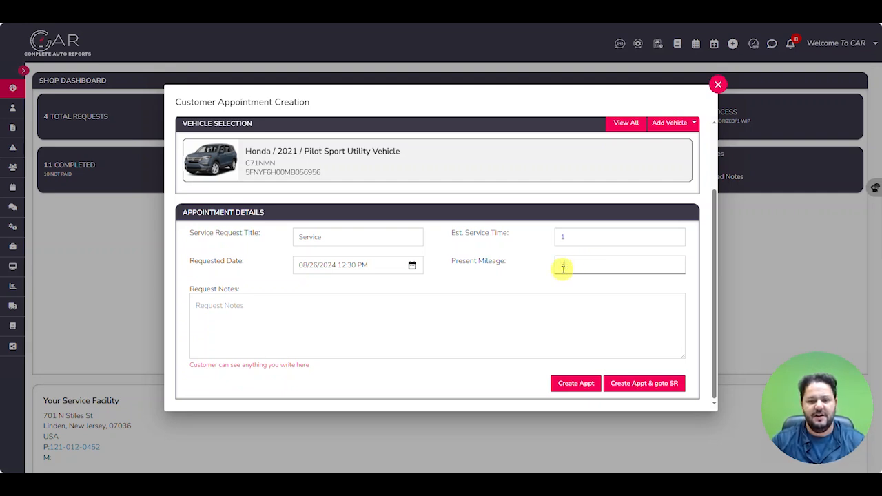
pyautogui.click(246, 304)
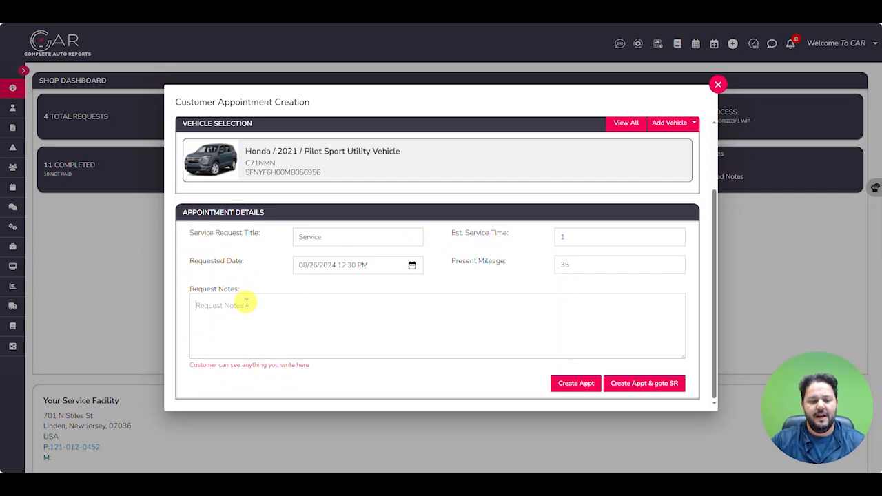
pyautogui.write('LOF')
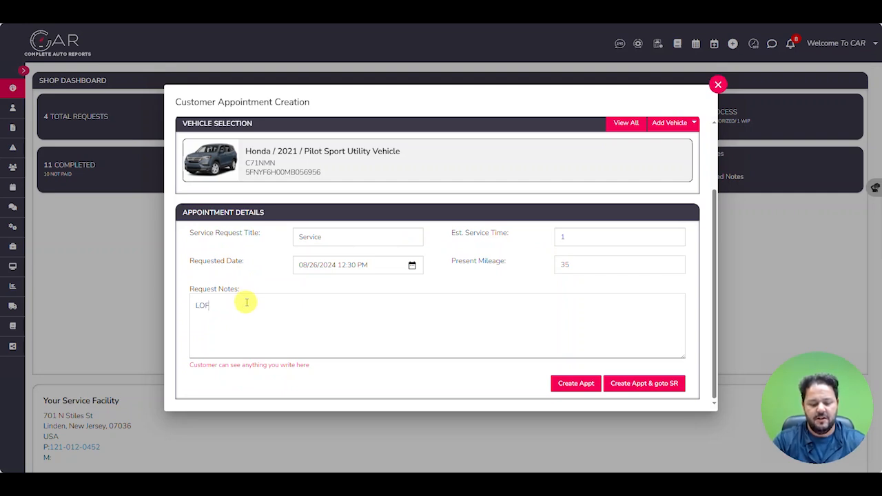
pyautogui.write(', RoT,')
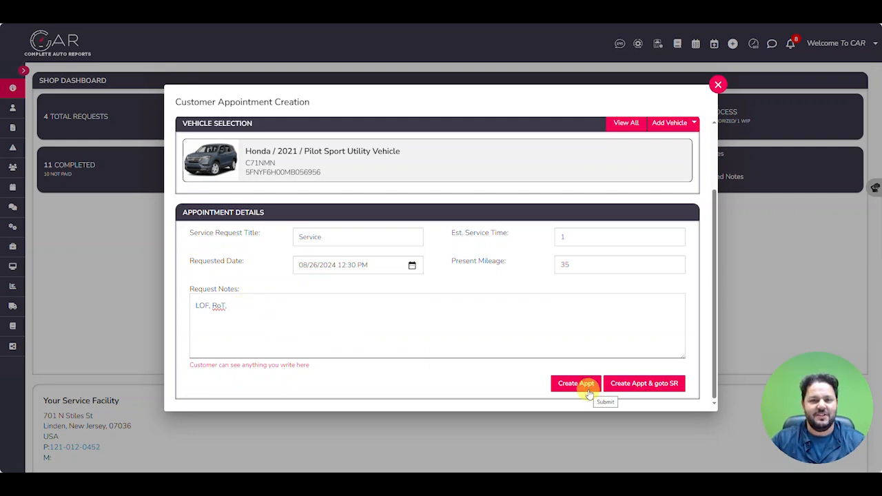
# Create the appointment and go to its service request, agreeing to continue despite the vehicle's existing open request.
pyautogui.click(645, 390)
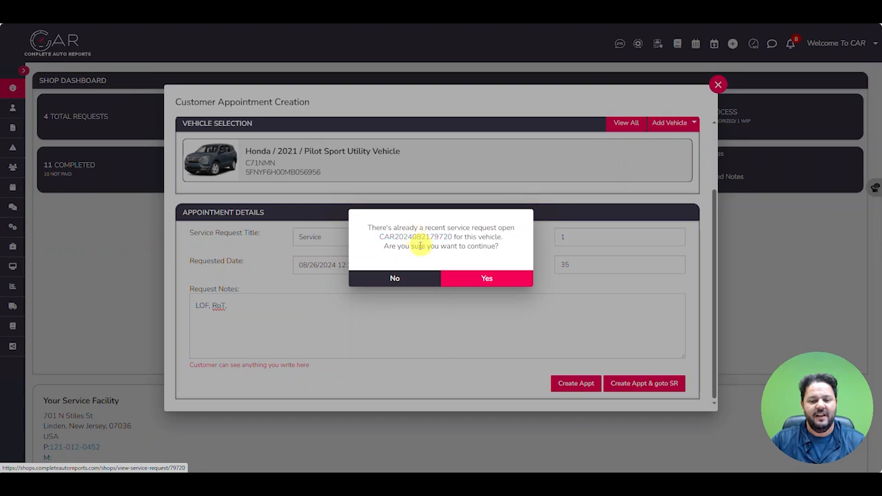
pyautogui.click(468, 280)
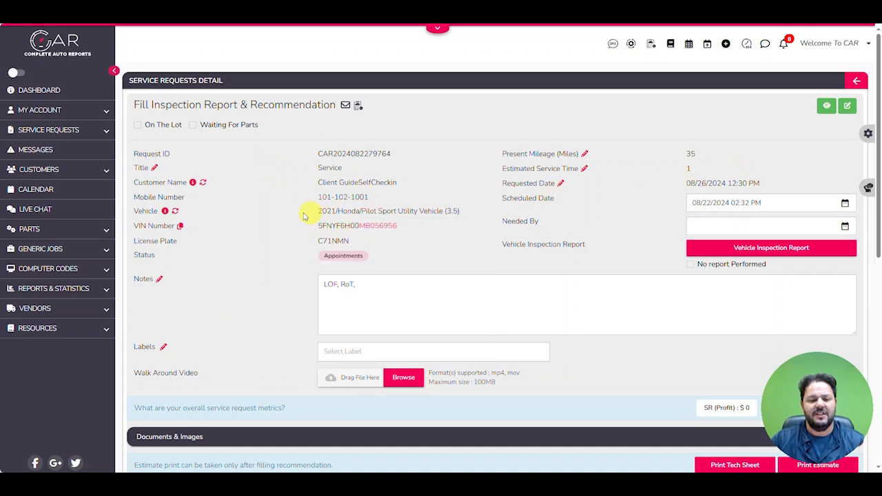
# Review the appointment's service request, save its recommendation and inspection report, and confirm.
pyautogui.scroll(-1, 227, 228)
pyautogui.scroll(-5, 225, 229)
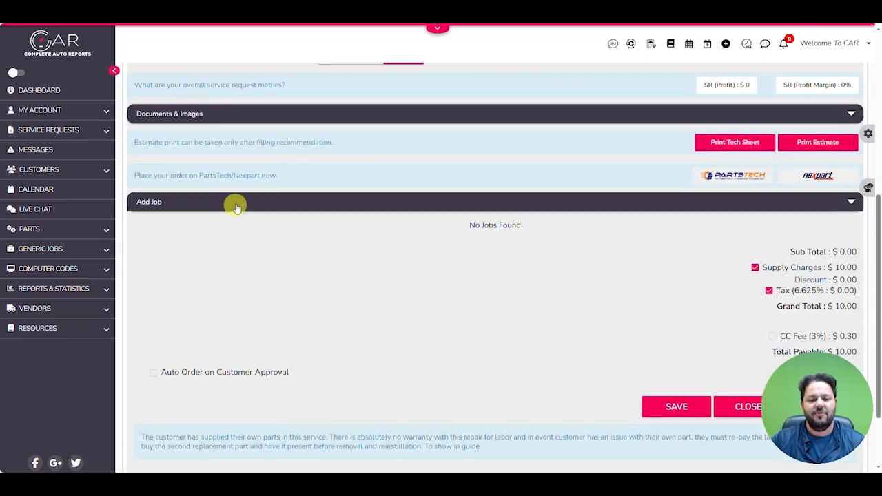
pyautogui.scroll(5, 255, 242)
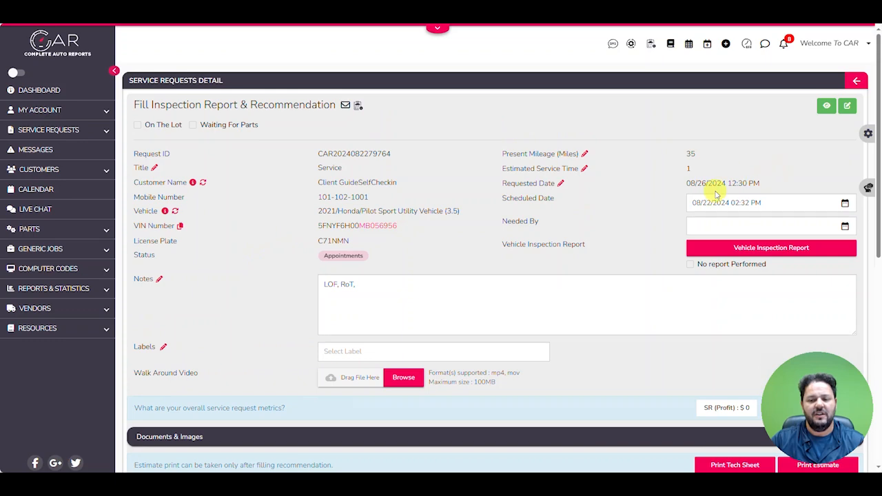
pyautogui.click(868, 134)
pyautogui.click(799, 177)
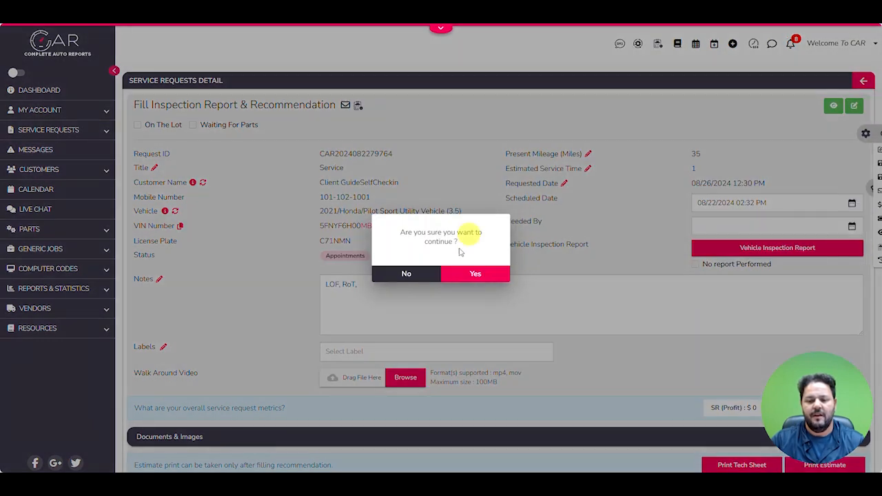
pyautogui.click(471, 274)
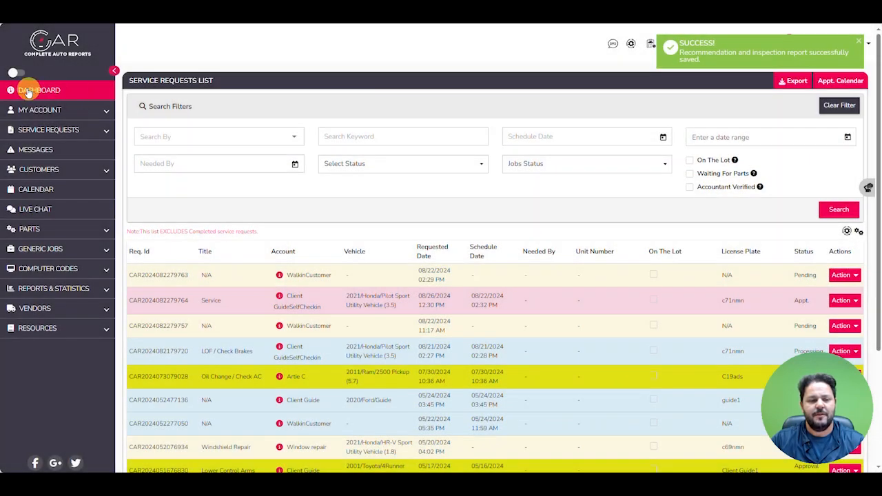
# Return to the shop dashboard and create a quick walk-in service request.
pyautogui.click(30, 89)
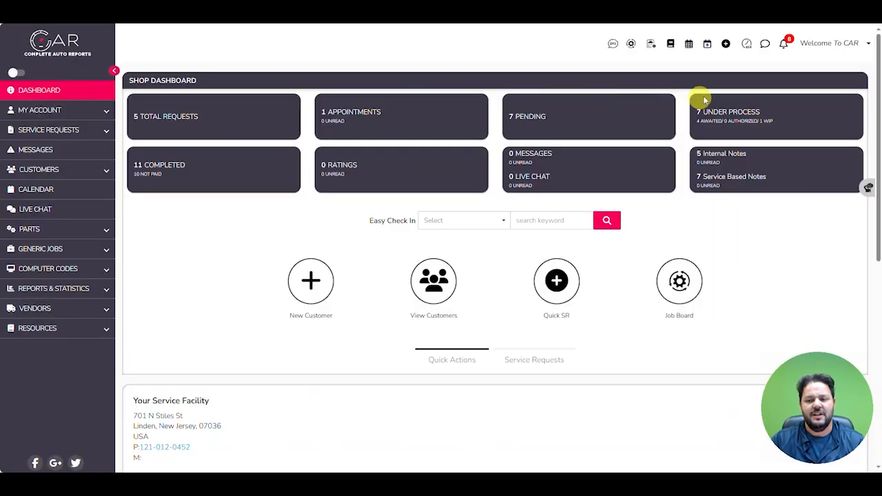
pyautogui.click(725, 44)
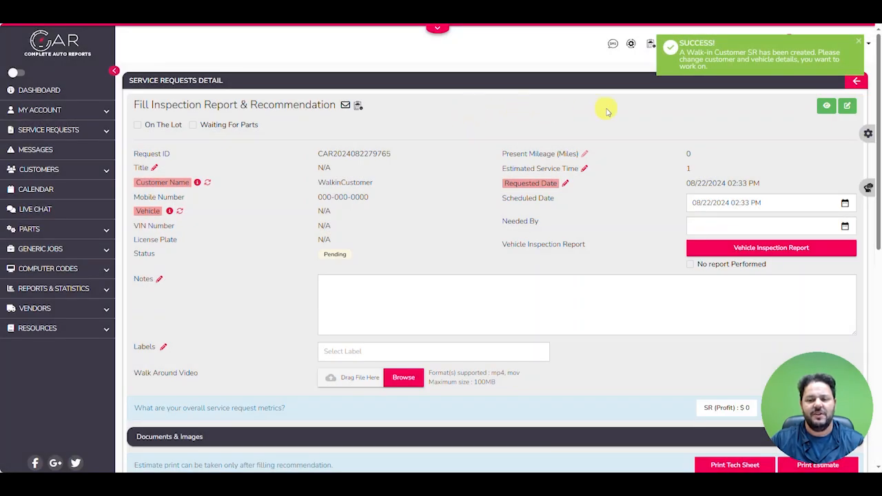
# Change the walk-in request's customer by searching a partial mobile number and selecting the self check-in client.
pyautogui.click(207, 182)
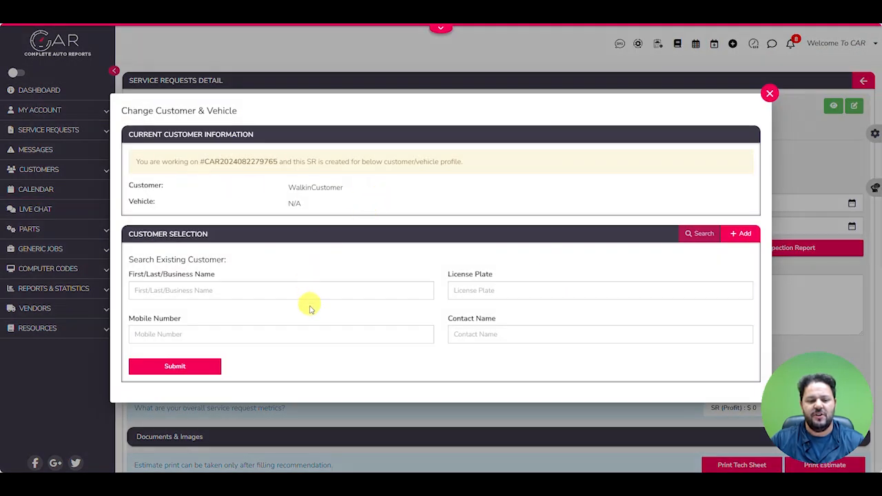
pyautogui.click(323, 333)
pyautogui.write('1001')
pyautogui.press('Return')
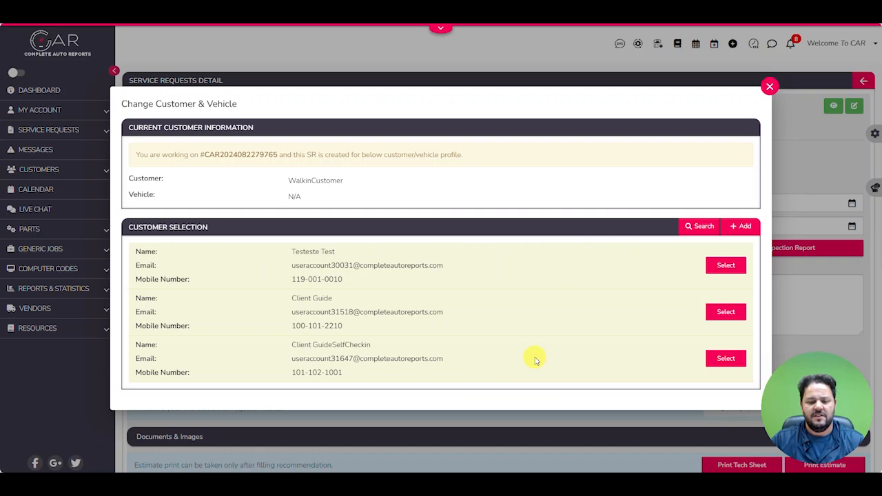
pyautogui.click(726, 358)
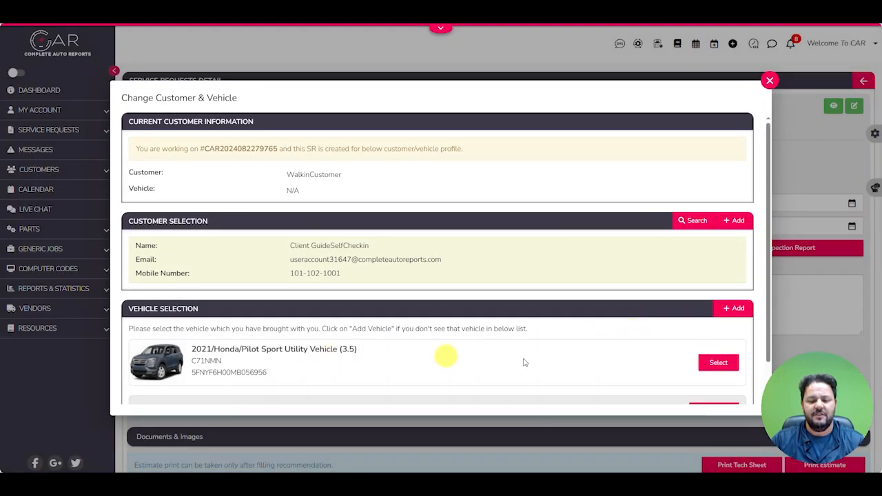
# Select the customer's 2021 Honda Pilot, dismiss its recent service requests, and apply the customer and vehicle change.
pyautogui.click(717, 362)
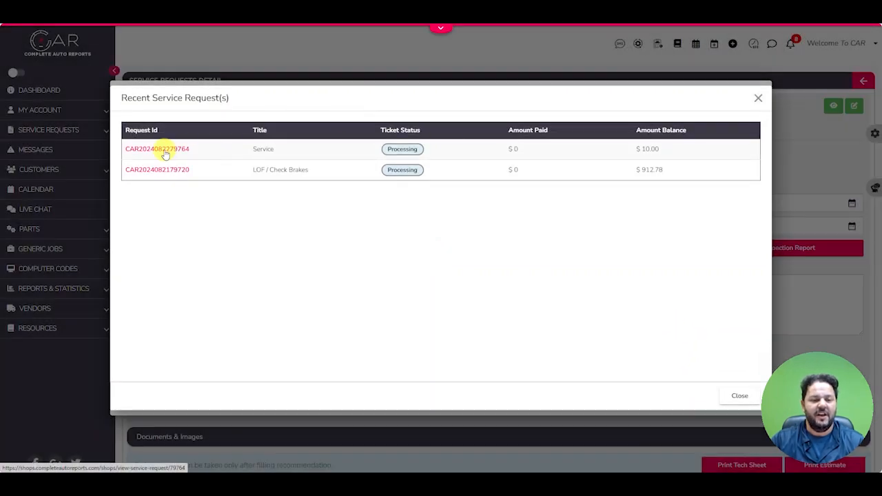
pyautogui.click(740, 396)
pyautogui.click(689, 393)
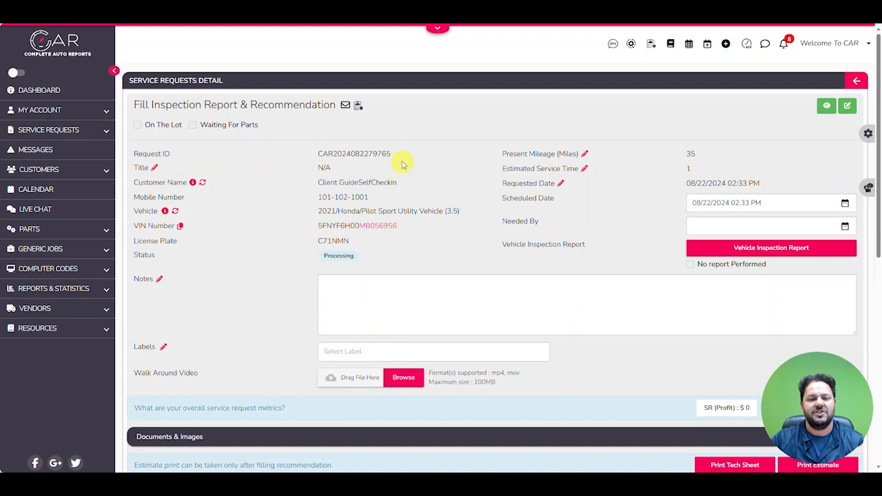
pyautogui.click(855, 192)
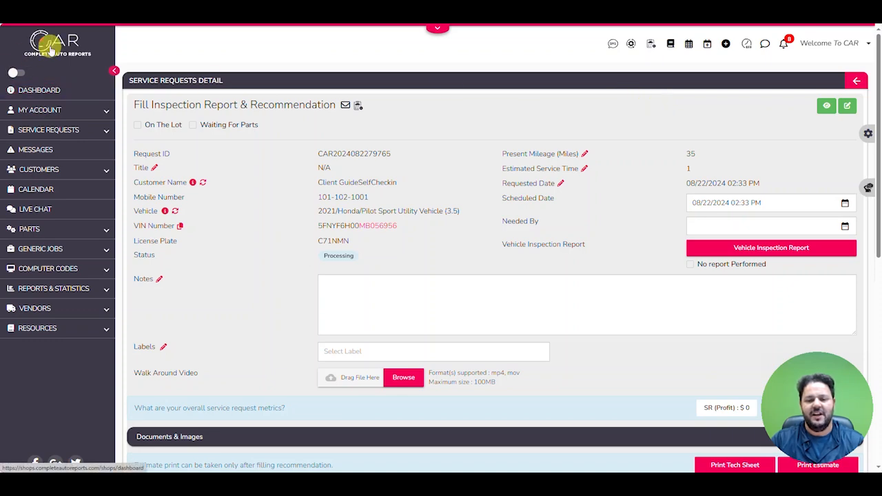
# Return to the shop dashboard and look up the customer in Easy Check In by the last four digits of the phone number.
pyautogui.click(52, 50)
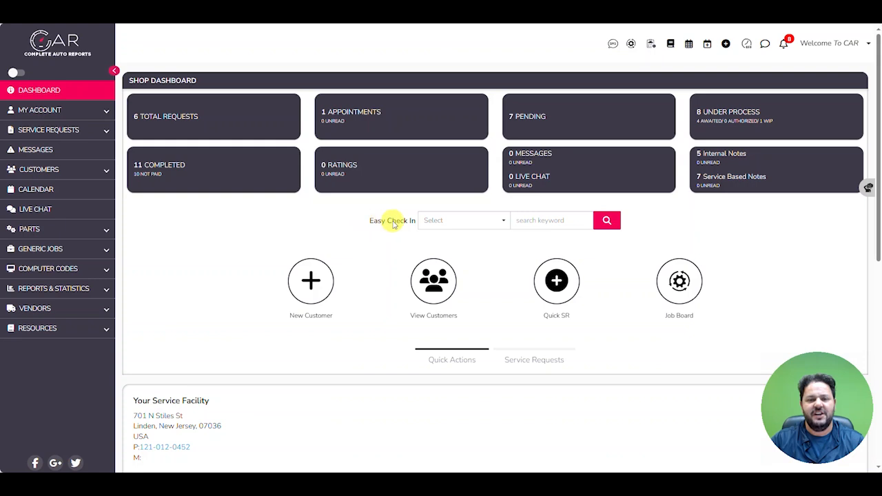
pyautogui.click(458, 221)
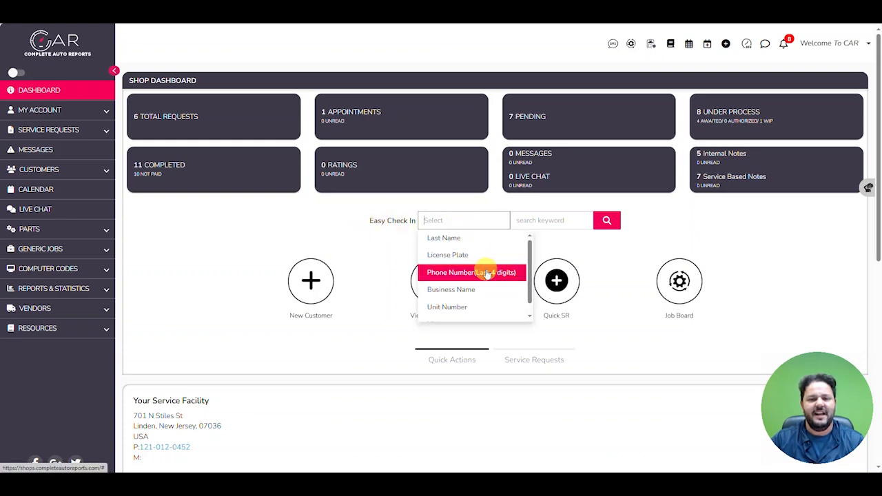
pyautogui.scroll(-1, 487, 274)
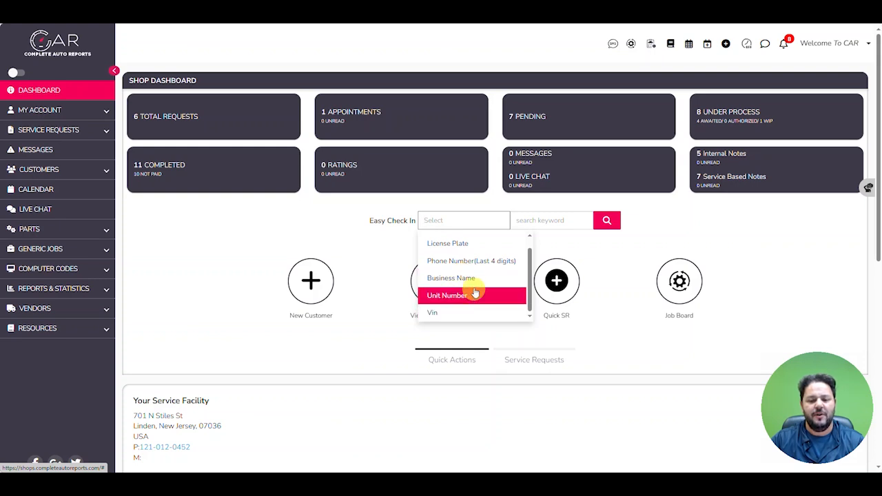
pyautogui.click(480, 261)
pyautogui.click(538, 218)
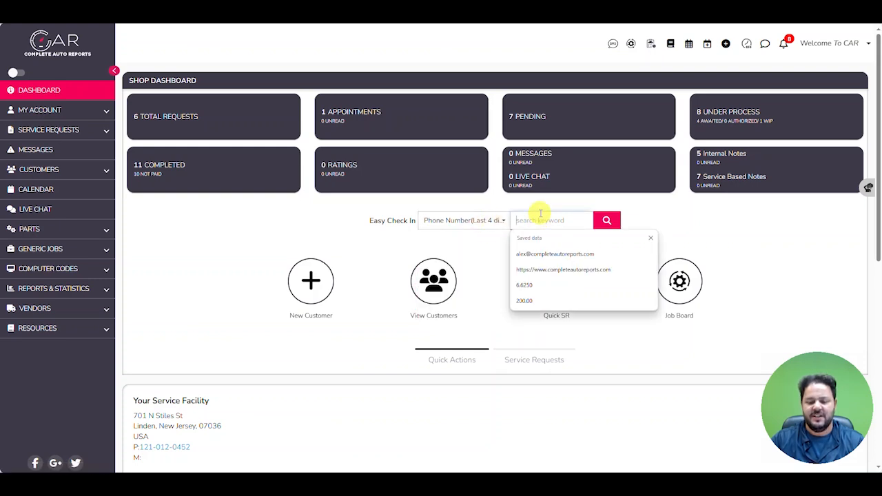
pyautogui.write('1001')
pyautogui.press('Return')
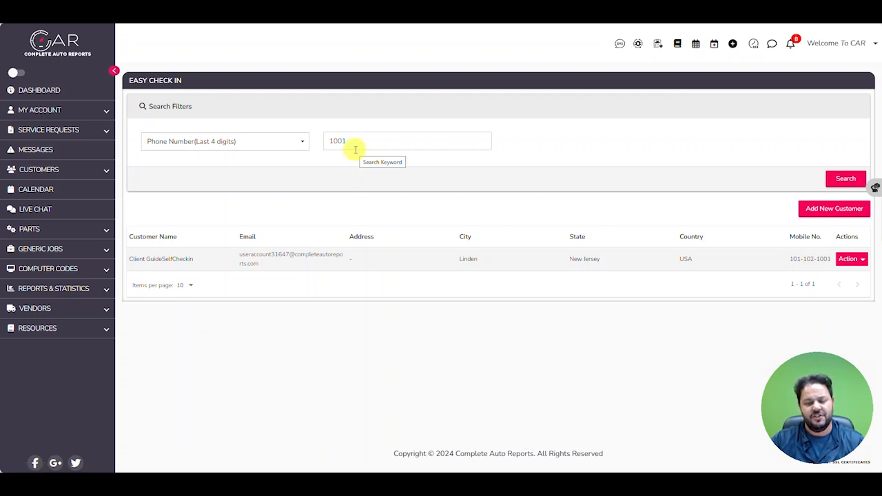
# Start a service request for the found customer, dismiss the recent service requests, and title the new one "Service".
pyautogui.click(852, 262)
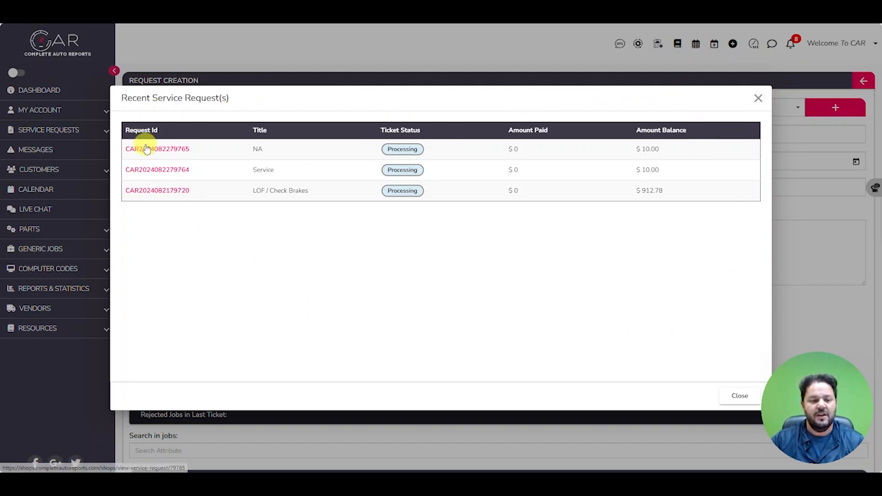
pyautogui.click(732, 397)
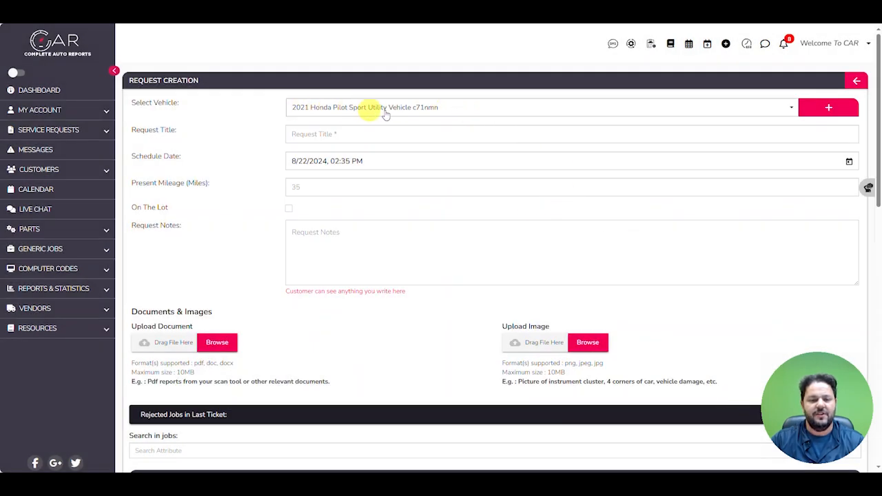
pyautogui.click(310, 133)
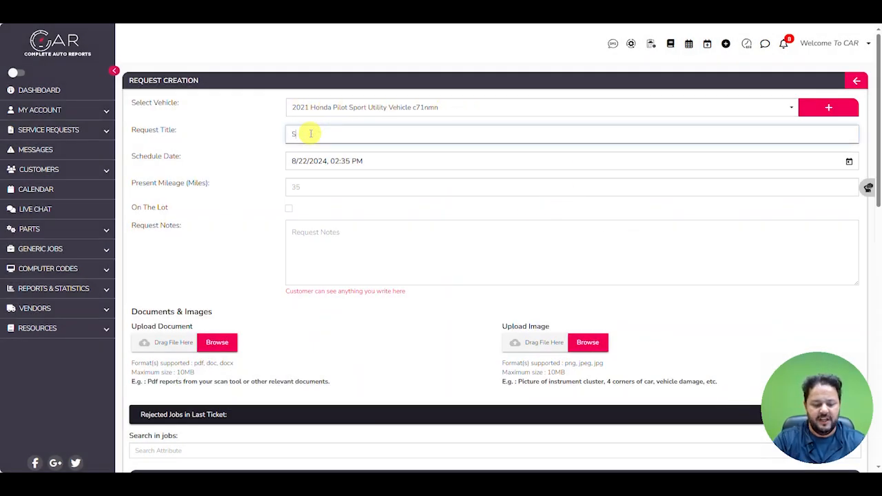
# Schedule the request for 8/27/2024, 11:35 AM and set the present mileage to 36 miles.
pyautogui.click(395, 159)
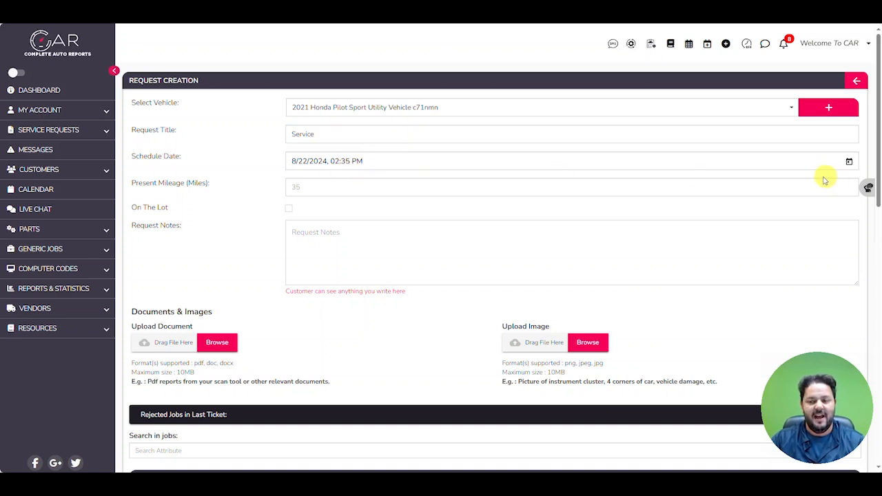
pyautogui.click(850, 163)
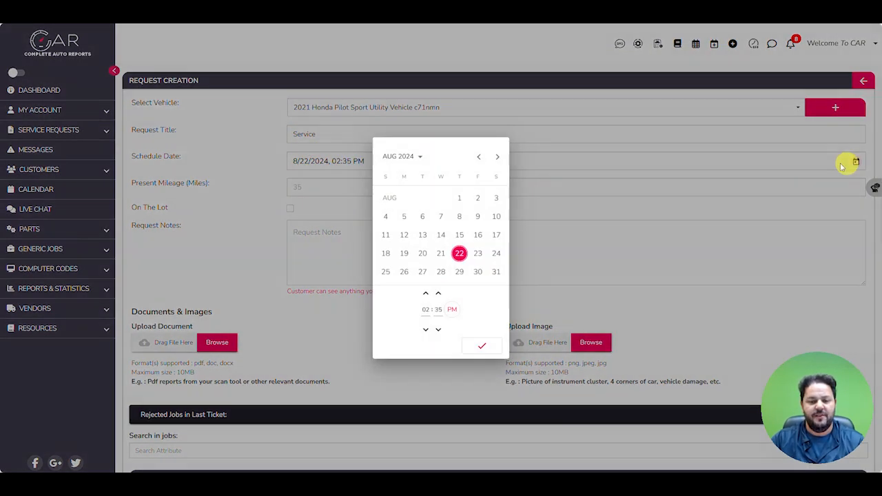
pyautogui.click(423, 273)
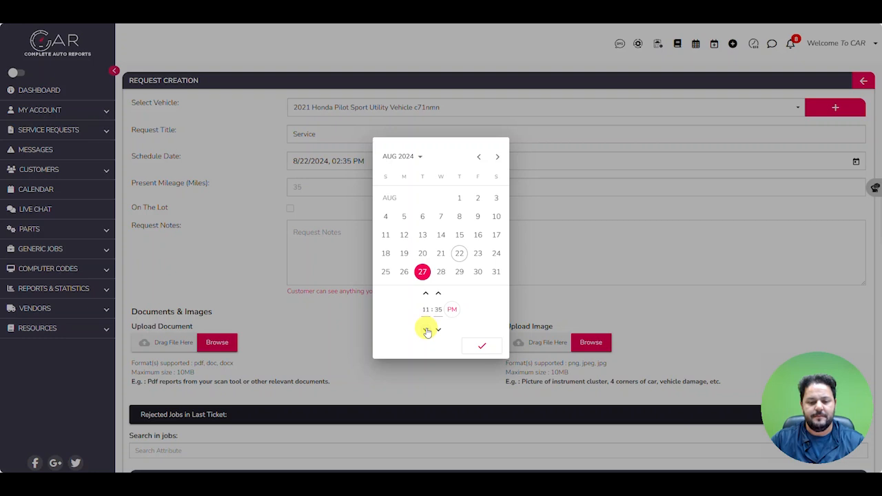
pyautogui.click(475, 345)
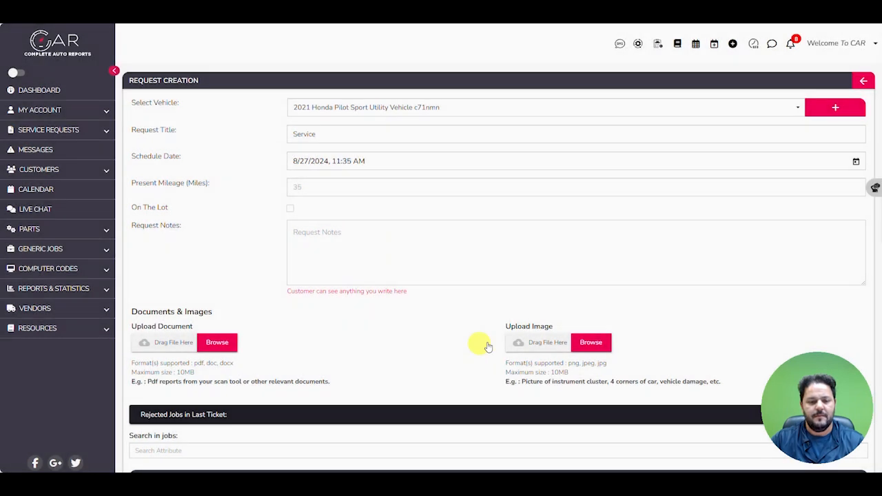
pyautogui.click(313, 187)
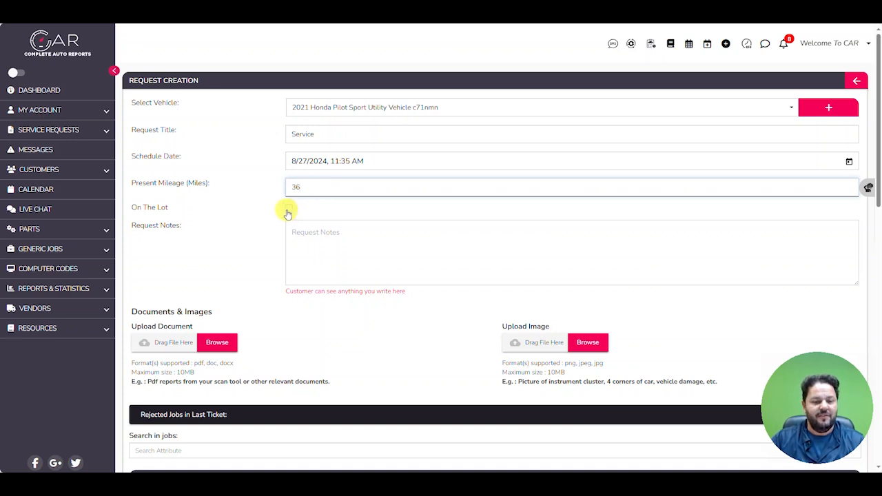
pyautogui.click(305, 242)
# Add the Synthetic Engine Oil & Filter Change job from the Quick Service Check List to the request.
pyautogui.scroll(-3, 305, 252)
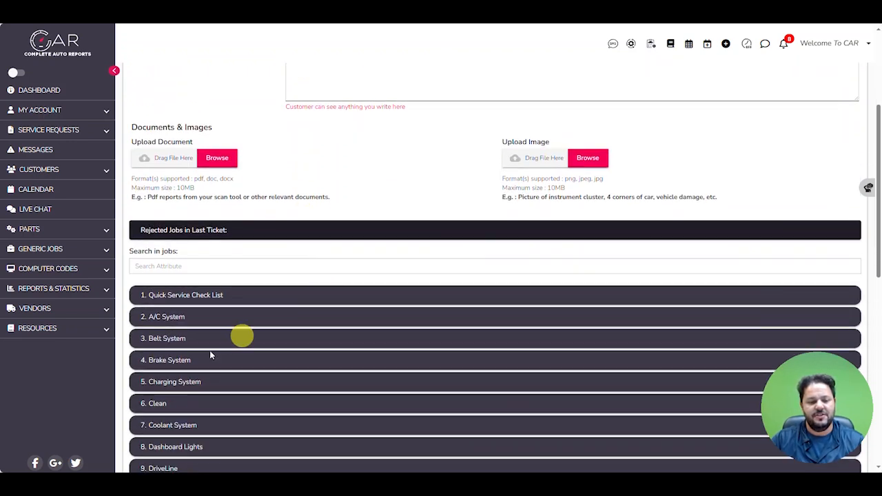
pyautogui.click(264, 297)
pyautogui.scroll(-3, 289, 324)
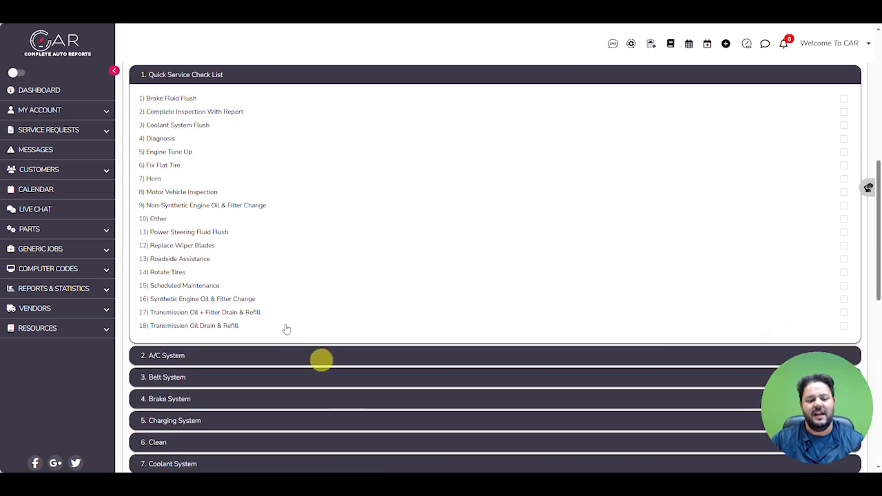
pyautogui.click(228, 297)
pyautogui.scroll(-5, 323, 293)
pyautogui.scroll(-3, 324, 293)
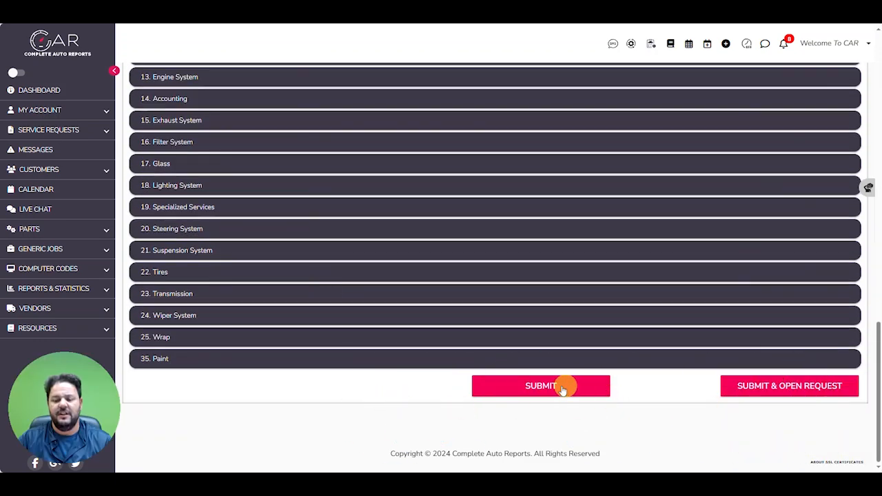
# Submit and open the service request, agree to continue, and review its details and oil change job.
pyautogui.click(765, 390)
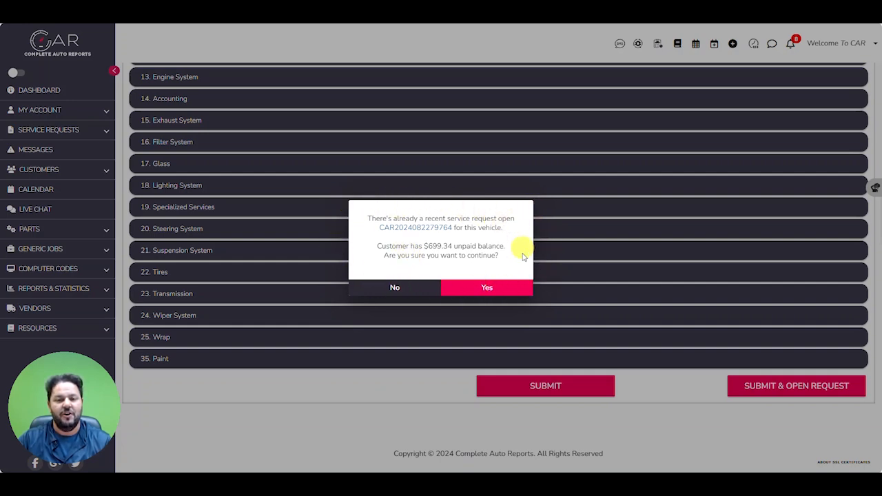
pyautogui.click(462, 290)
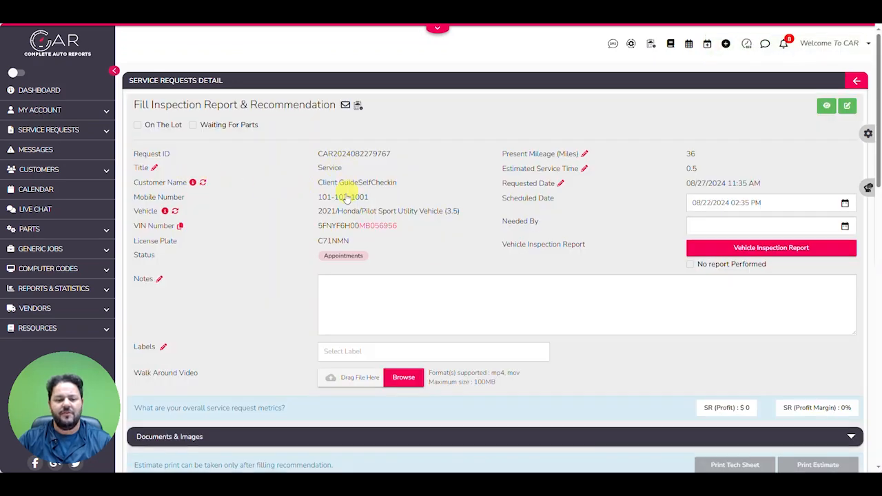
pyautogui.scroll(-5, 448, 237)
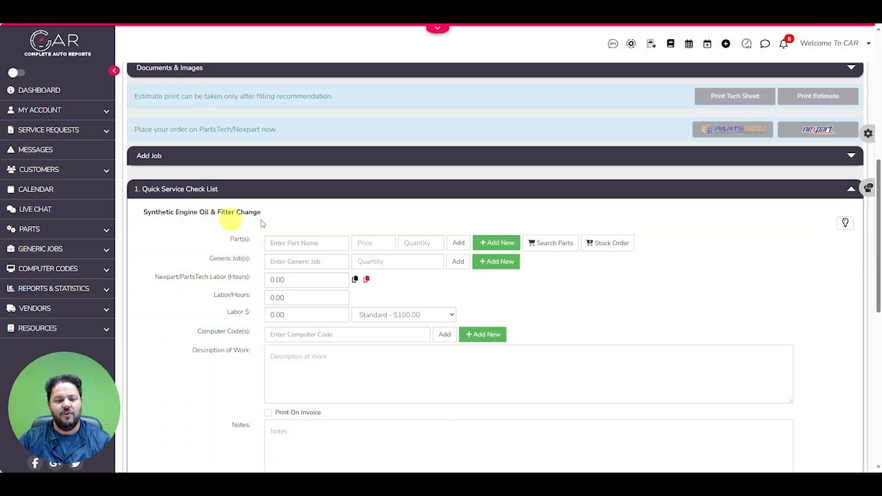
pyautogui.scroll(5, 502, 227)
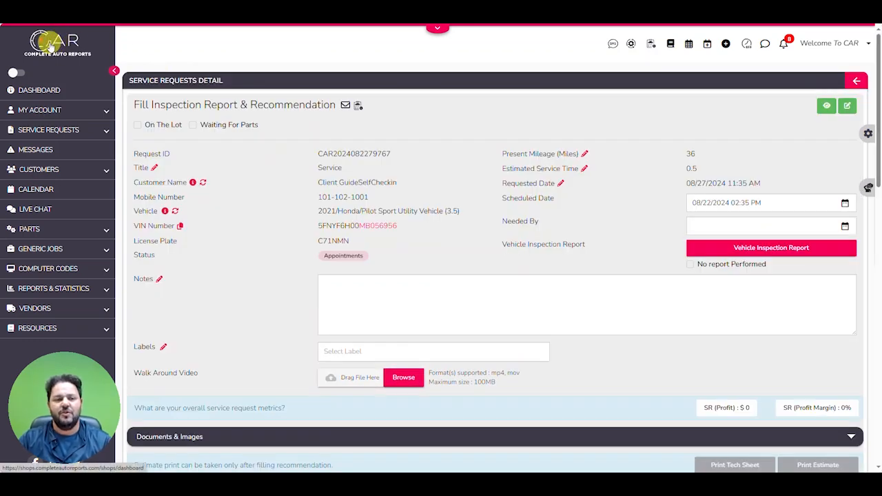
# From the dashboard, open the new customer form, examine its fields and submission options, and return to the dashboard.
pyautogui.click(50, 46)
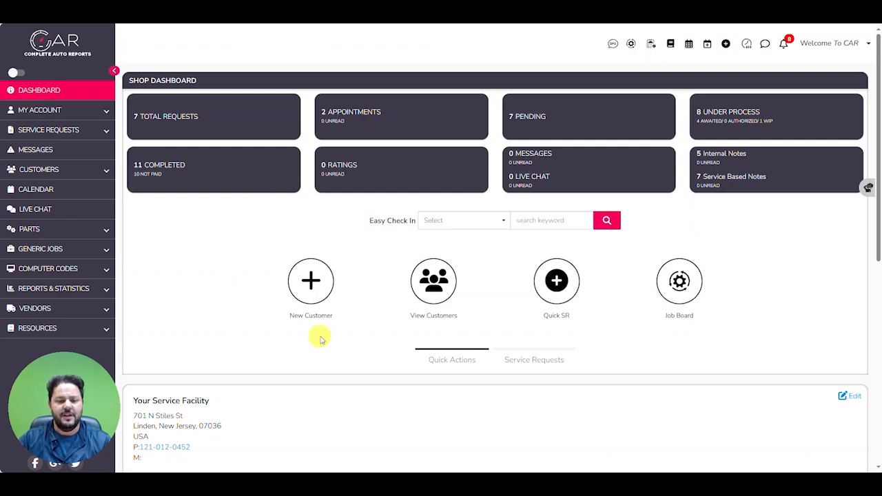
pyautogui.click(309, 284)
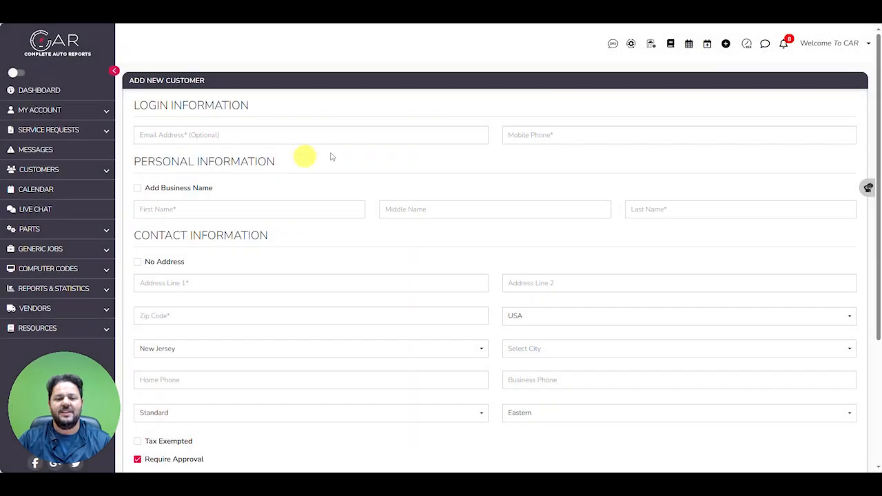
pyautogui.scroll(-2, 269, 138)
pyautogui.scroll(1, 270, 143)
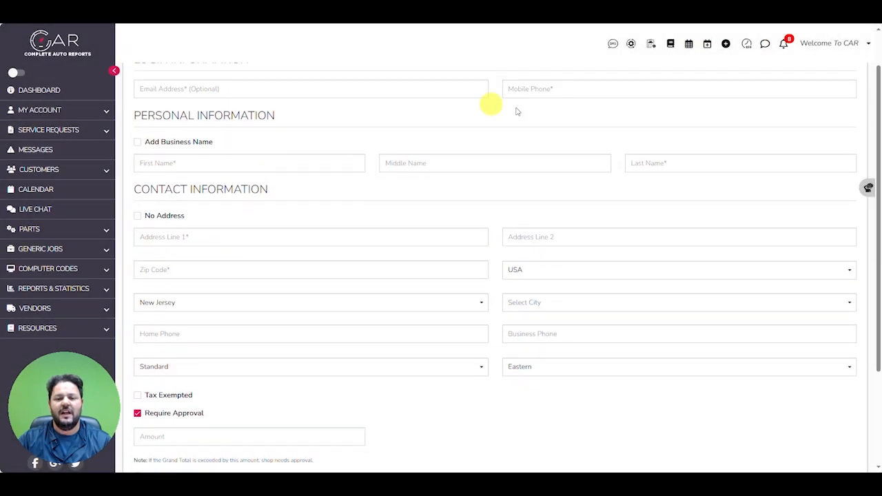
pyautogui.scroll(-3, 414, 189)
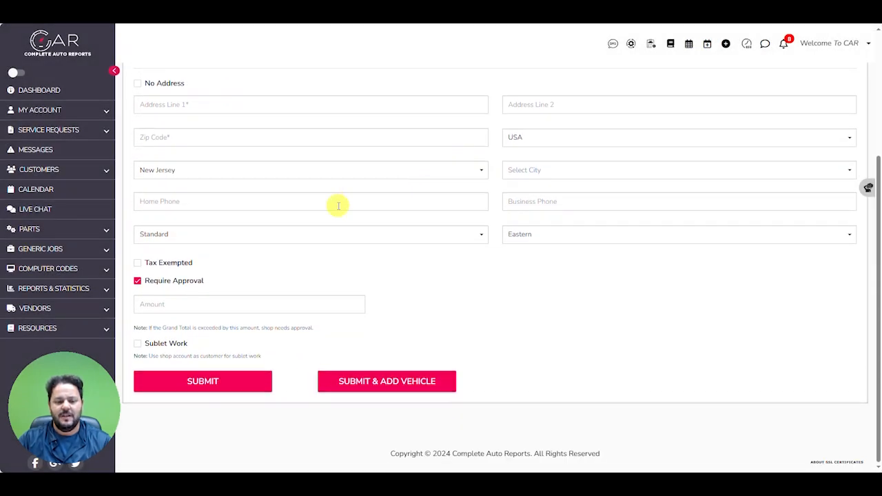
pyautogui.click(365, 387)
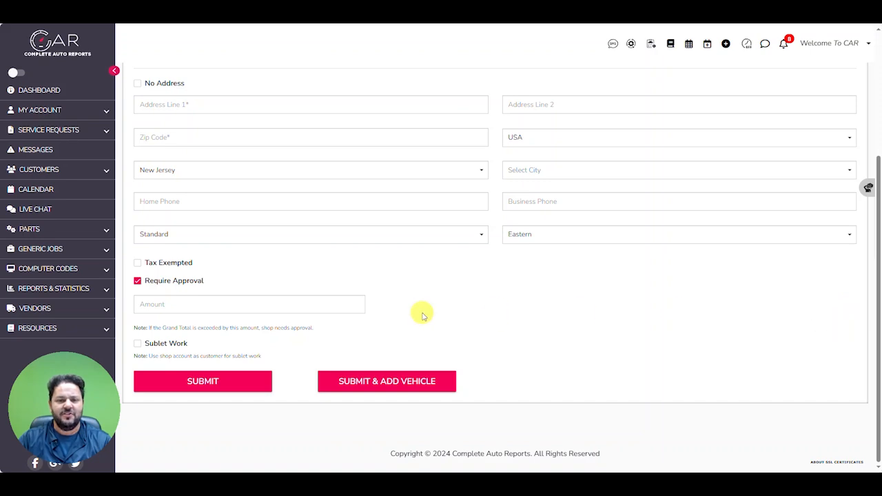
pyautogui.scroll(3, 425, 314)
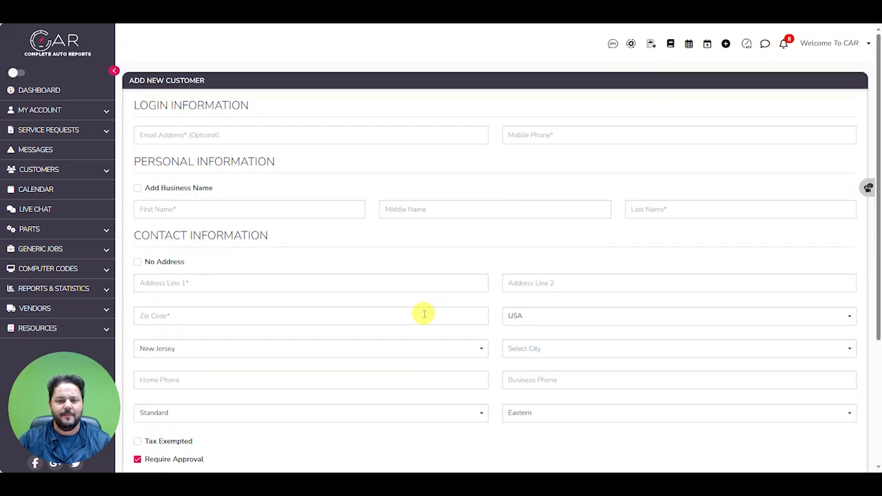
pyautogui.click(51, 42)
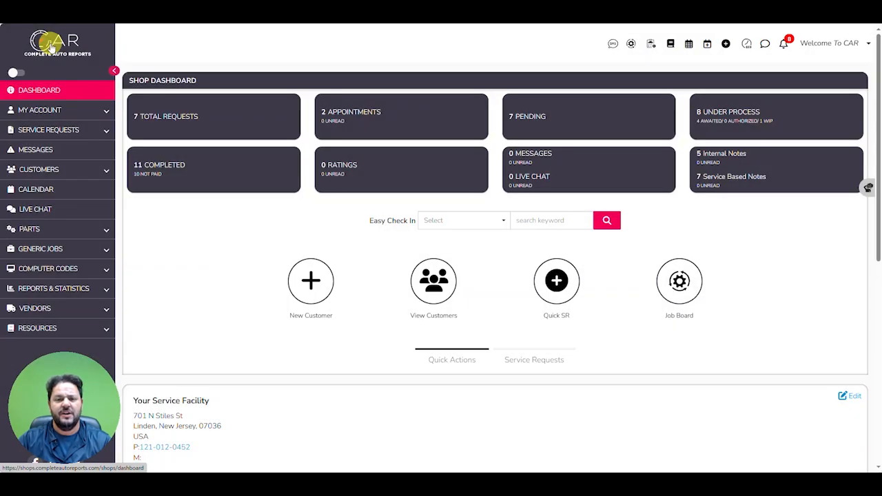